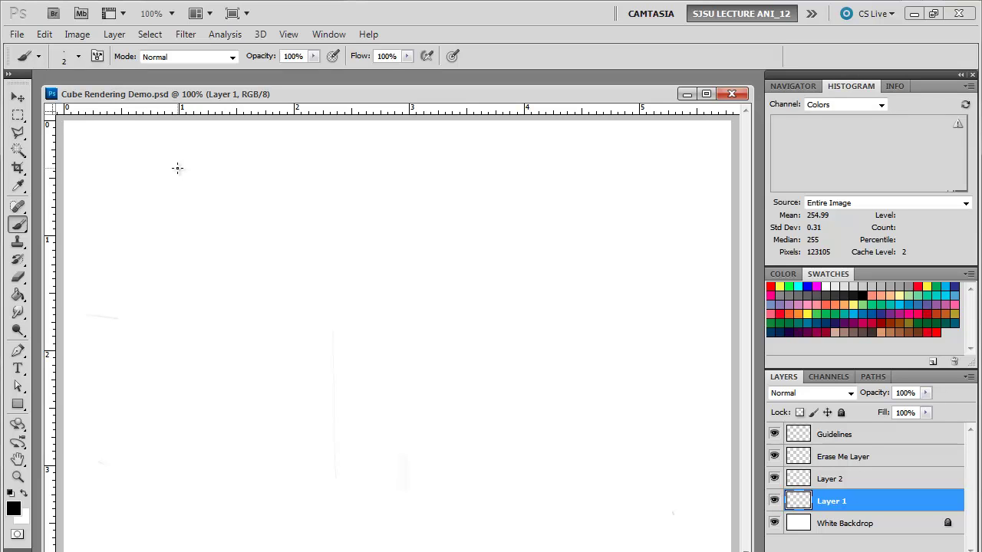
Draw the outer rectangular border with 2 px pencil-like brush strokes on Layer 1
mouse_move(181, 161)
left_mouse_down()
mouse_move(184, 508)
mouse_move(180, 152)
mouse_move(236, 148)
left_mouse_up()
mouse_move(302, 150)
left_mouse_down("shift")
mouse_move(593, 138)
mouse_move(594, 381)
mouse_move(610, 131)
left_mouse_up("shift")
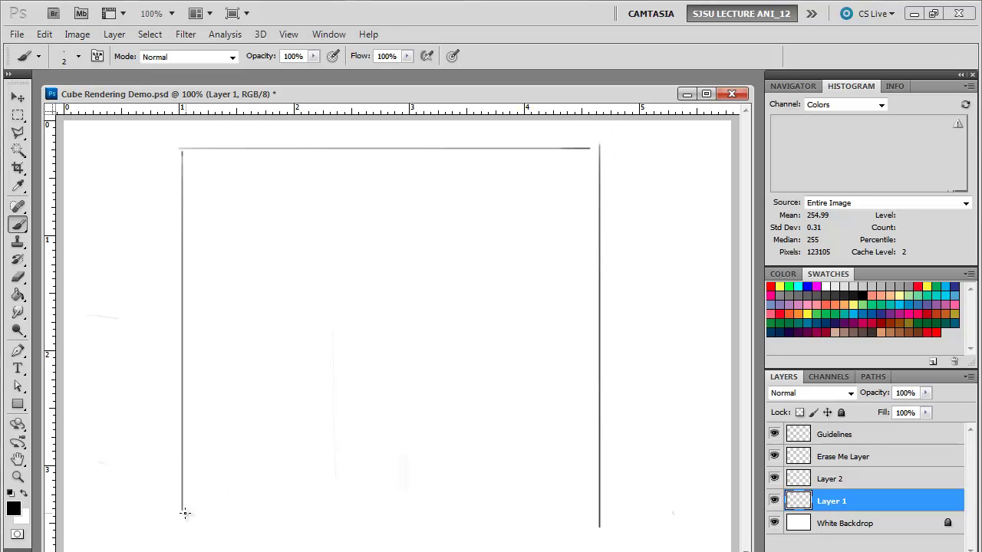
left_click_drag(181, 513, 634, 512, "shift")
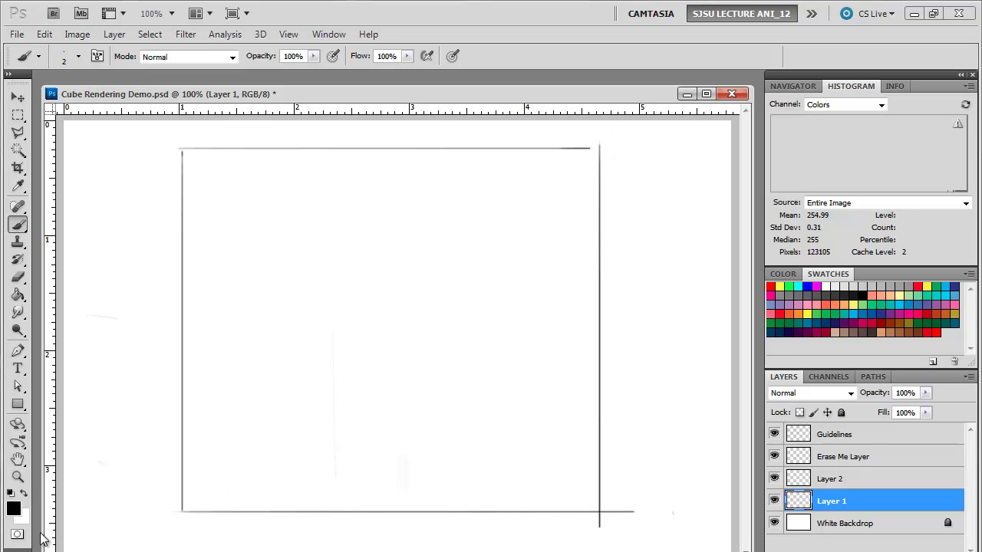
Draw the smaller inner frame's left, top, bottom and darker right edges
left_click_drag(219, 183, 218, 434, "shift")
mouse_move(219, 472)
left_mouse_down("shift")
mouse_move(247, 187)
mouse_move(581, 190)
mouse_move(568, 186)
mouse_move(569, 471)
left_mouse_up("shift")
left_click_drag(218, 479, 566, 479, "shift")
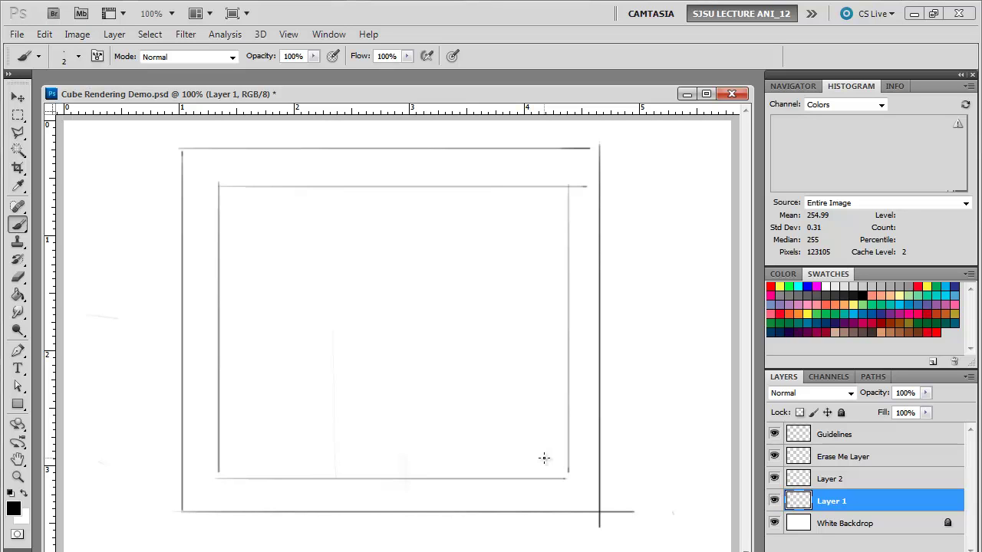
left_click_drag(568, 187, 568, 473, "shift")
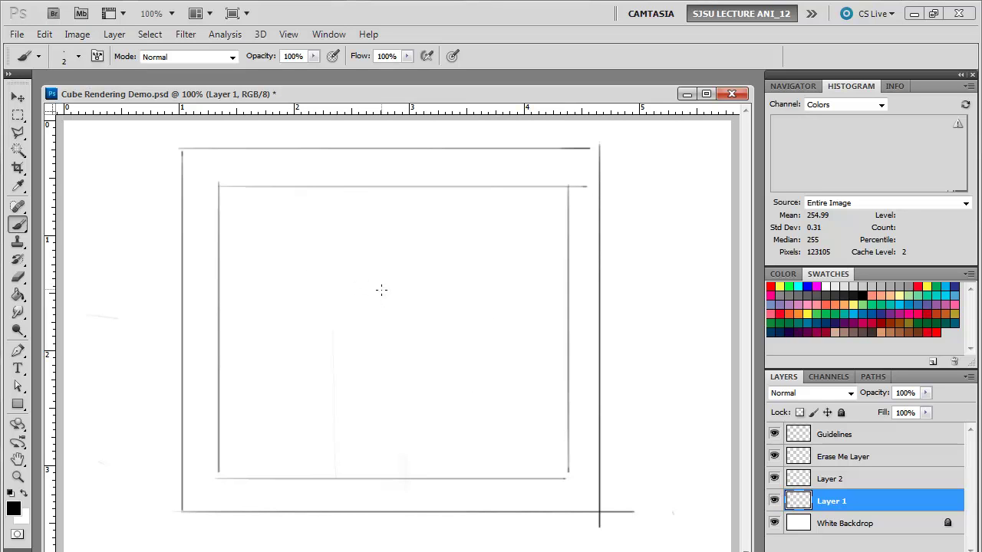
Sketch the cube's front vertical edge, right-side edges and lower left edge in perspective
mouse_move(382, 289)
left_mouse_down()
mouse_move(379, 406)
mouse_move(379, 294)
mouse_move(375, 396)
left_mouse_up()
mouse_move(383, 308)
left_mouse_down()
mouse_move(381, 276)
mouse_move(374, 436)
mouse_move(424, 405)
mouse_move(362, 445)
mouse_move(469, 394)
left_mouse_up()
left_click_drag(358, 445, 508, 377)
mouse_move(381, 274)
left_mouse_down()
mouse_move(501, 261)
mouse_move(473, 287)
mouse_move(474, 411)
left_mouse_up()
left_click_drag(471, 259, 474, 422)
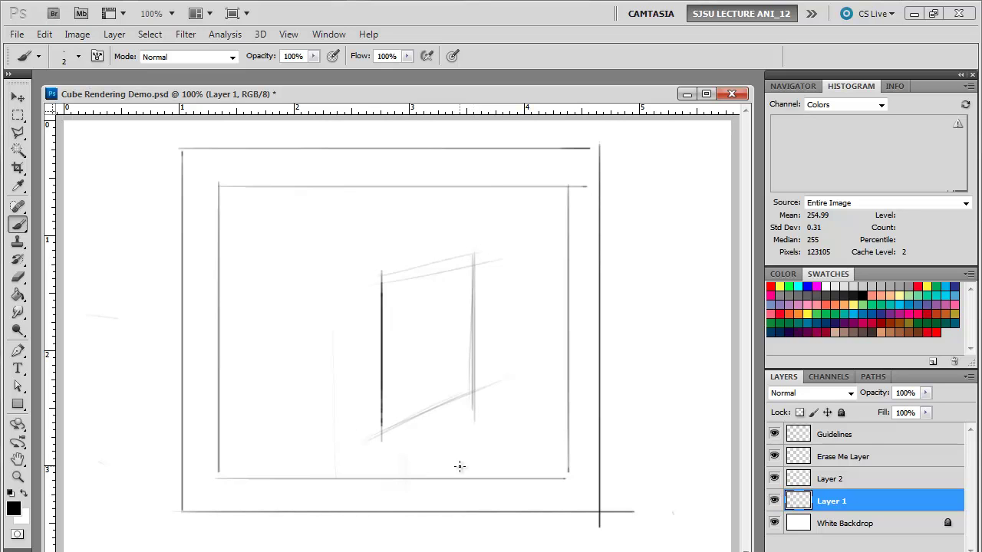
mouse_move(376, 432)
left_mouse_down()
mouse_move(285, 399)
mouse_move(386, 437)
left_mouse_up()
left_click_drag(285, 398, 383, 434)
Sketch the cube's top edges and left vertical edge, plus a ground line from the front corner
mouse_move(374, 277)
left_mouse_down()
mouse_move(279, 257)
mouse_move(419, 286)
left_mouse_up()
left_click_drag(278, 260, 427, 294)
mouse_move(353, 251)
left_mouse_down()
mouse_move(498, 270)
mouse_move(489, 266)
left_mouse_up()
left_click_drag(329, 366, 537, 410)
left_click_drag(282, 267, 284, 405)
mouse_move(269, 264)
left_mouse_down()
mouse_move(270, 413)
mouse_move(285, 410)
left_mouse_up()
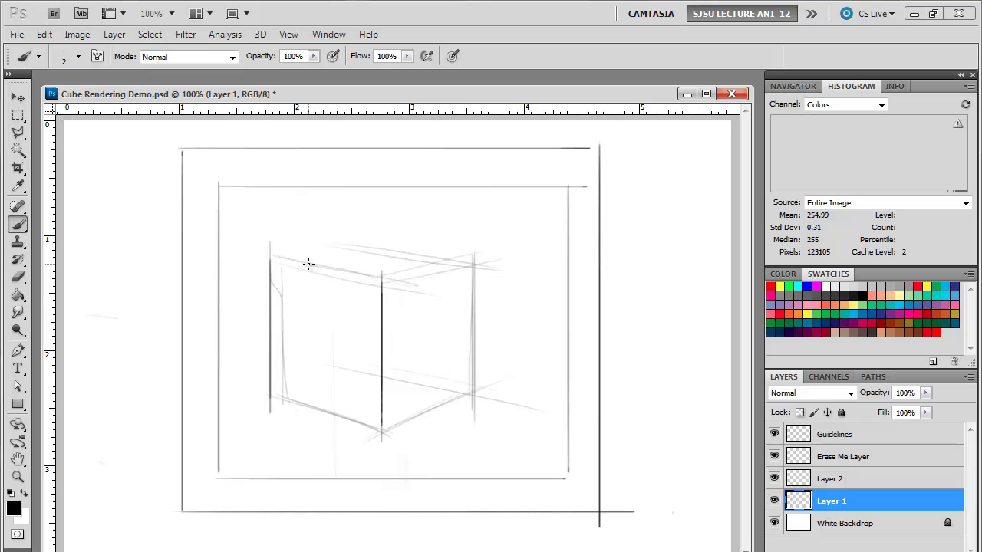
left_click_drag(281, 258, 406, 247)
mouse_move(310, 254)
left_mouse_down()
mouse_move(405, 250)
mouse_move(483, 263)
left_mouse_up()
mouse_move(274, 399)
left_mouse_down()
mouse_move(380, 428)
mouse_move(550, 413)
left_mouse_up()
Outline the cast shadow to the right of the cube with its top and far edges
left_click_drag(466, 390, 589, 380)
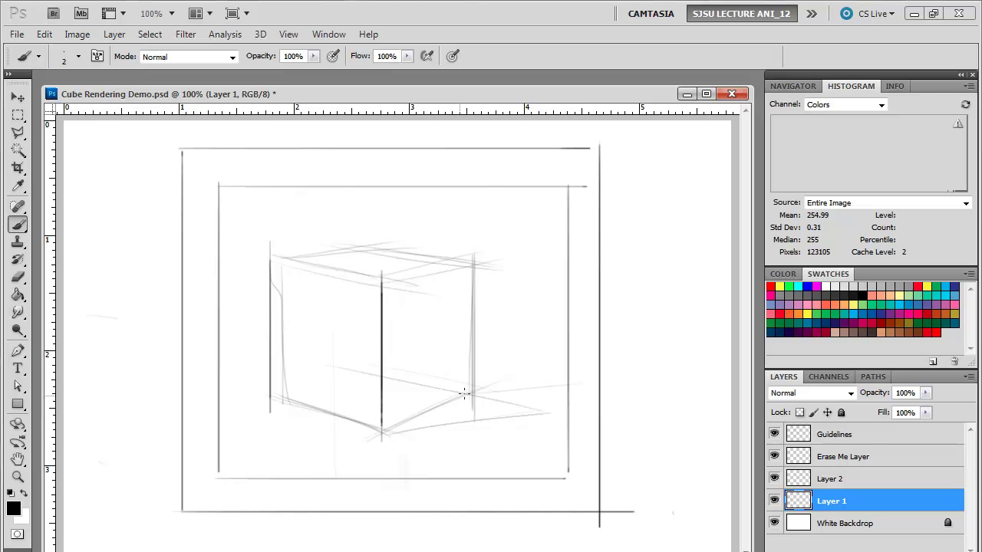
left_click_drag(486, 395, 567, 382)
mouse_move(509, 416)
left_mouse_down()
mouse_move(555, 380)
mouse_move(469, 362)
mouse_move(555, 381)
left_mouse_up()
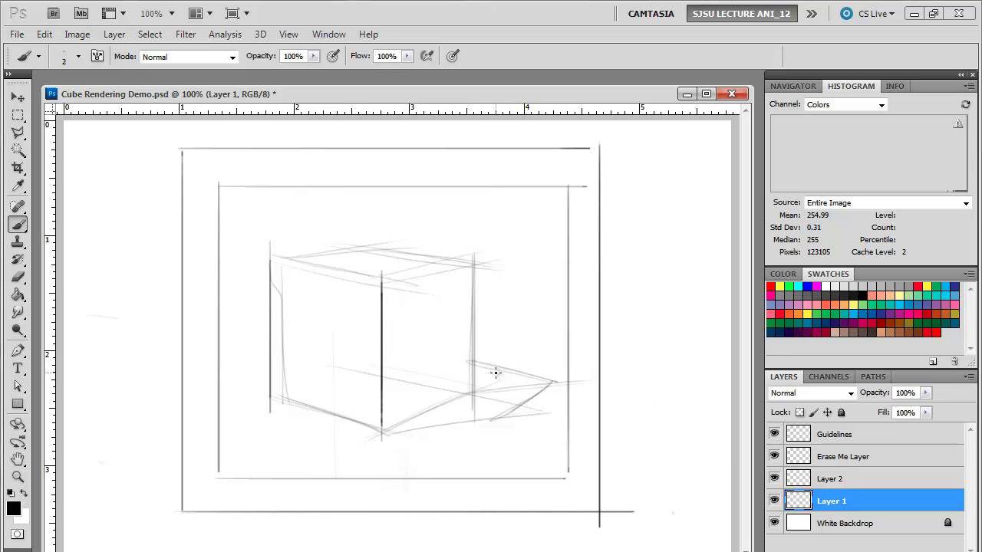
Straighten the cube's left vertical edge and reinforce its top edges
mouse_move(275, 259)
left_mouse_down()
mouse_move(275, 414)
mouse_move(350, 398)
left_mouse_up()
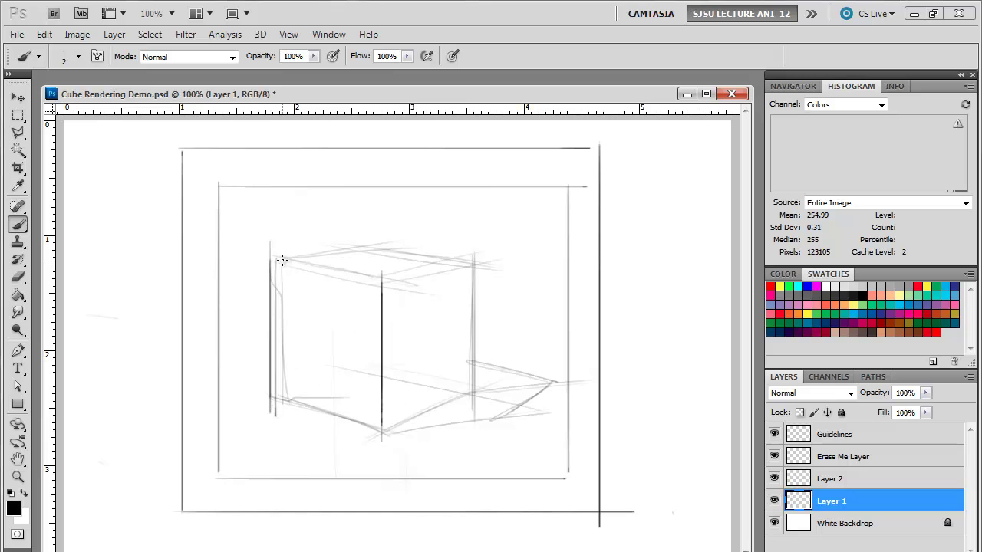
mouse_move(276, 260)
left_mouse_down()
mouse_move(381, 247)
mouse_move(500, 271)
left_mouse_up()
mouse_move(283, 264)
left_mouse_down()
mouse_move(419, 291)
mouse_move(387, 283)
mouse_move(474, 263)
left_mouse_up()
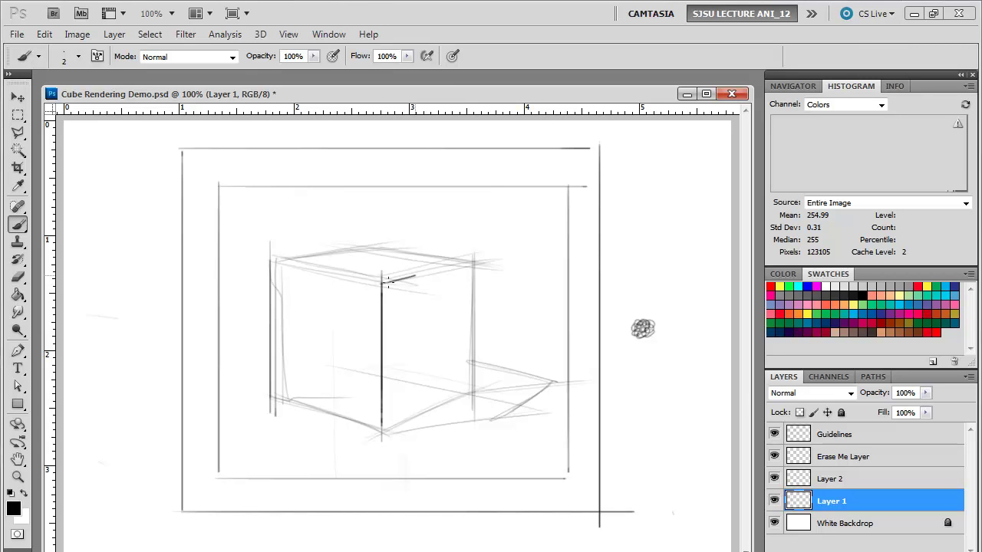
Darken the cube's top left and right edges, then hatch below the front corner and on the left face
left_click_drag(380, 283, 454, 266)
left_click_drag(382, 283, 310, 265)
left_click_drag(373, 281, 382, 283)
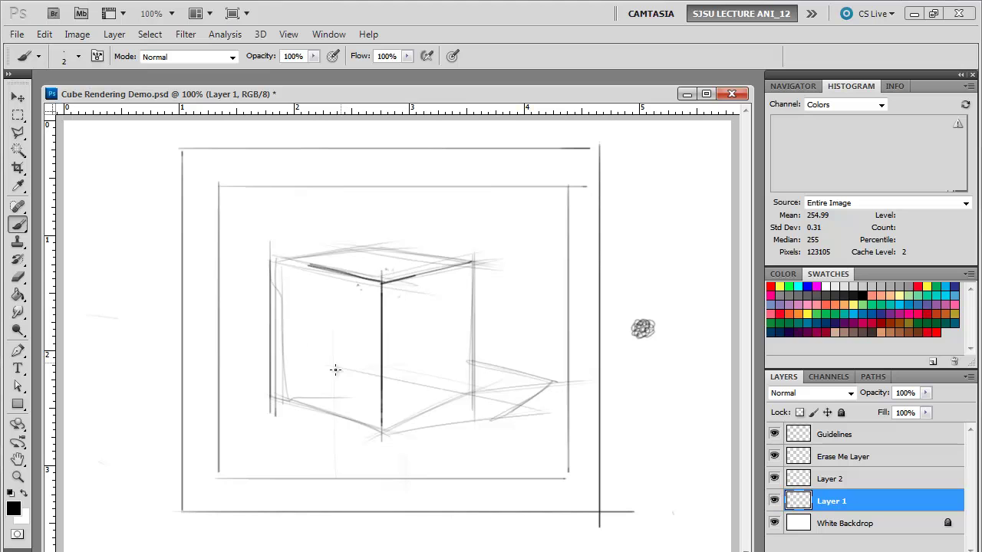
mouse_move(386, 283)
left_mouse_down()
mouse_move(392, 293)
mouse_move(415, 283)
mouse_move(390, 331)
left_mouse_up()
mouse_move(339, 296)
left_mouse_down()
mouse_move(378, 281)
mouse_move(382, 307)
mouse_move(354, 262)
mouse_move(348, 275)
mouse_move(386, 278)
left_mouse_up()
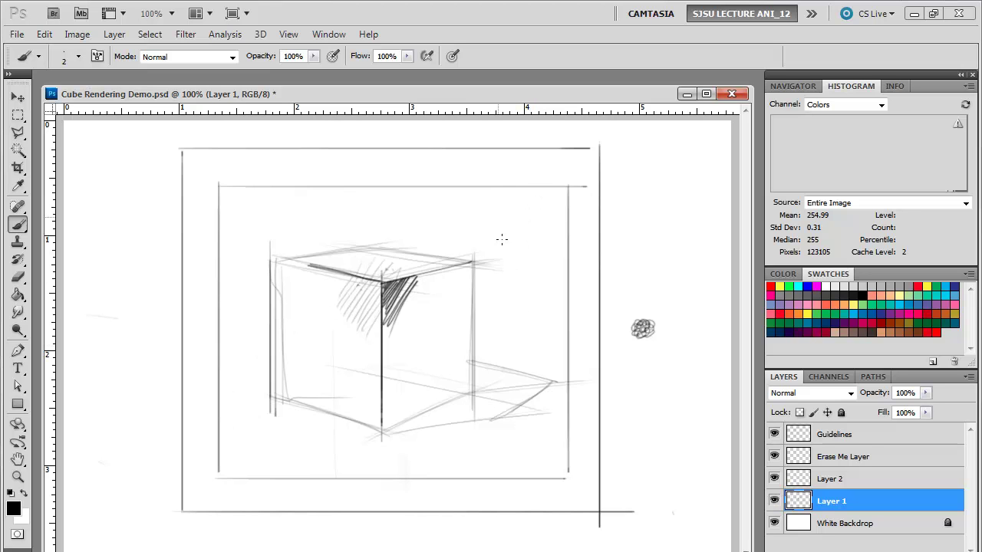
Add vertical hatching right of the cube and diagonal hatching on the ground beneath it
mouse_move(503, 205)
left_mouse_down()
mouse_move(537, 365)
mouse_move(514, 213)
mouse_move(526, 253)
mouse_move(533, 197)
mouse_move(555, 319)
mouse_move(560, 183)
mouse_move(566, 292)
left_mouse_up()
left_click_drag(567, 226, 567, 264)
mouse_move(499, 368)
left_mouse_down()
mouse_move(491, 468)
mouse_move(507, 460)
mouse_move(514, 475)
mouse_move(552, 303)
mouse_move(556, 437)
mouse_move(569, 391)
mouse_move(569, 459)
left_mouse_up()
mouse_move(469, 318)
left_mouse_down()
mouse_move(476, 383)
mouse_move(489, 303)
mouse_move(475, 468)
mouse_move(483, 437)
mouse_move(504, 484)
left_mouse_up()
mouse_move(397, 424)
left_mouse_down()
mouse_move(382, 480)
mouse_move(415, 481)
mouse_move(435, 460)
mouse_move(429, 488)
mouse_move(459, 445)
mouse_move(464, 504)
left_mouse_up()
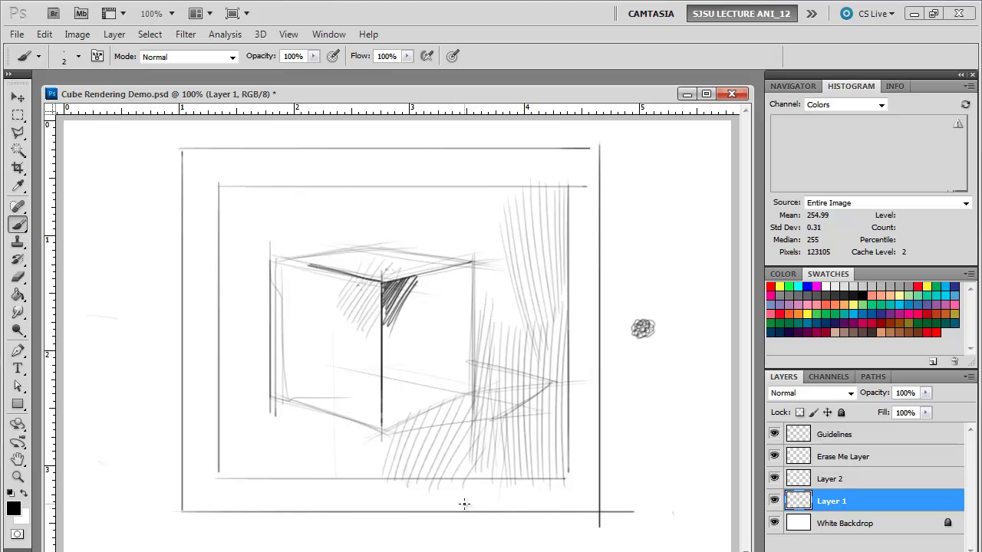
mouse_move(322, 418)
left_mouse_down()
mouse_move(298, 463)
mouse_move(341, 417)
mouse_move(353, 420)
mouse_move(327, 468)
mouse_move(349, 483)
mouse_move(381, 458)
left_mouse_up()
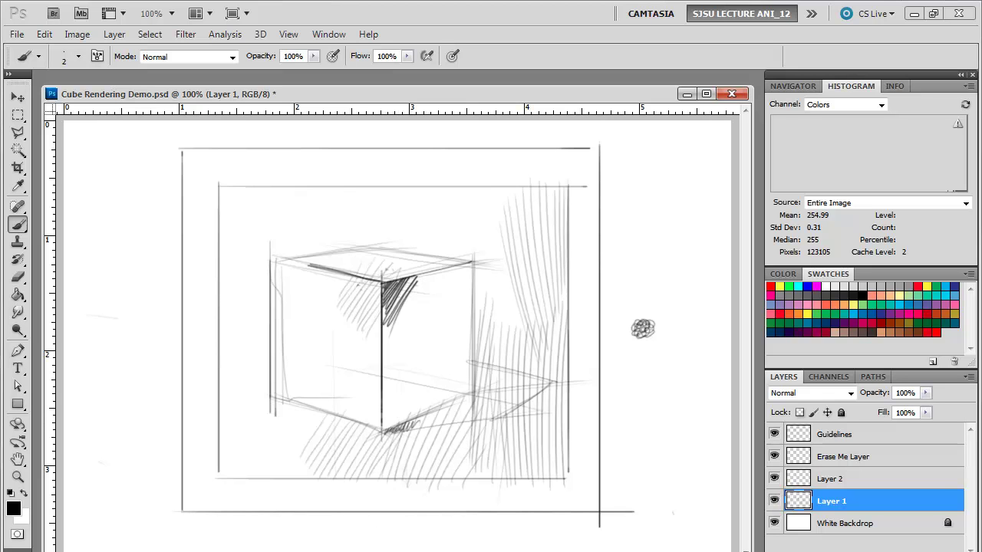
Shade along the cube's front edge and the adjoining part of the left face
mouse_move(380, 408)
left_mouse_down()
mouse_move(393, 395)
mouse_move(384, 427)
mouse_move(411, 399)
mouse_move(420, 406)
mouse_move(392, 426)
mouse_move(398, 415)
left_mouse_up()
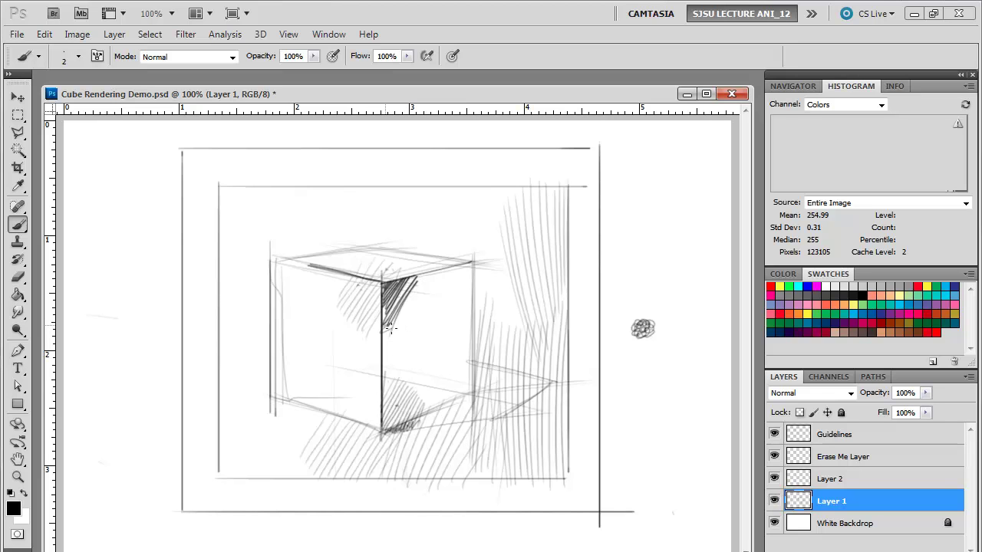
mouse_move(392, 340)
left_mouse_down()
mouse_move(387, 374)
mouse_move(352, 345)
mouse_move(375, 322)
mouse_move(346, 376)
mouse_move(359, 386)
mouse_move(376, 371)
mouse_move(356, 406)
left_mouse_up()
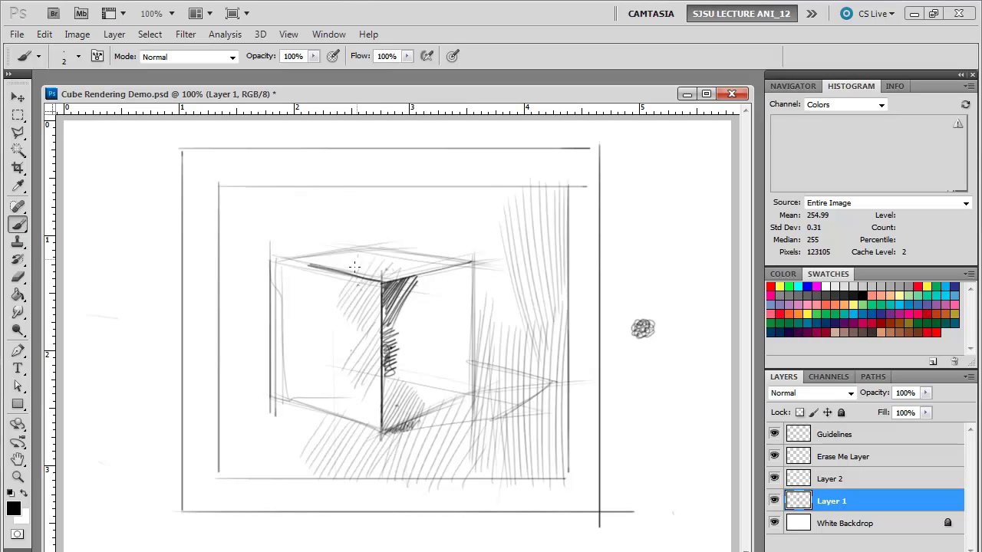
mouse_move(345, 295)
left_mouse_down()
mouse_move(353, 307)
mouse_move(373, 304)
mouse_move(364, 322)
left_mouse_up()
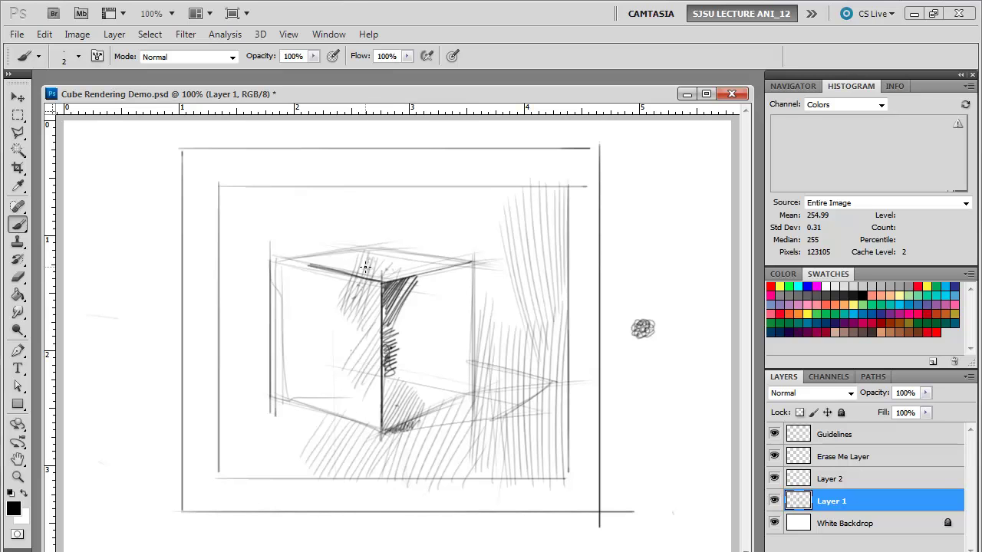
Hatch the right face and cast shadow darkly, then hatch the background above the top-left corner
mouse_move(564, 381)
left_mouse_down()
mouse_move(454, 391)
mouse_move(551, 389)
mouse_move(441, 405)
mouse_move(357, 441)
left_mouse_up()
mouse_move(396, 296)
left_mouse_down()
mouse_move(406, 323)
mouse_move(419, 307)
mouse_move(375, 382)
mouse_move(457, 269)
mouse_move(387, 429)
mouse_move(470, 272)
mouse_move(445, 384)
mouse_move(465, 360)
mouse_move(473, 397)
left_mouse_up()
mouse_move(474, 362)
left_mouse_down()
mouse_move(505, 371)
mouse_move(547, 389)
left_mouse_up()
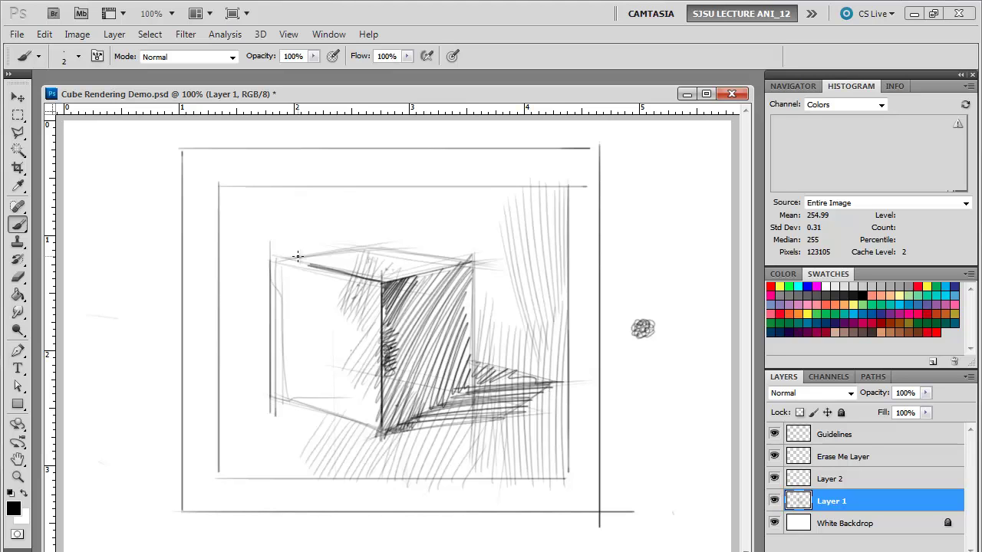
mouse_move(269, 263)
left_mouse_down()
mouse_move(374, 242)
mouse_move(344, 247)
left_mouse_up()
mouse_move(292, 199)
left_mouse_down()
mouse_move(298, 246)
mouse_move(309, 220)
mouse_move(301, 256)
mouse_move(345, 230)
mouse_move(392, 230)
left_mouse_up()
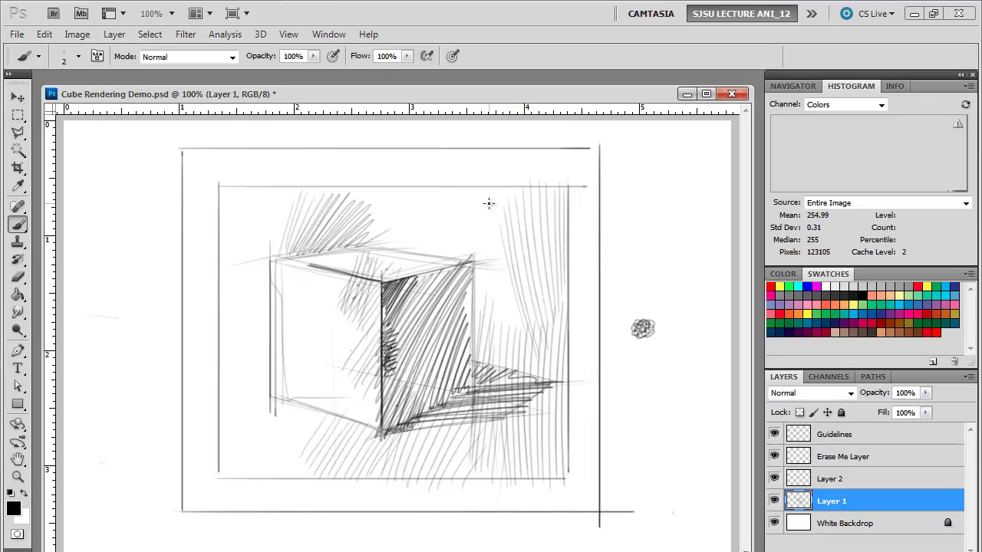
Hatch diagonally down the inner frame's left side, across the cube's left face and above the cube
mouse_move(234, 307)
left_mouse_down()
mouse_move(265, 248)
mouse_move(230, 321)
mouse_move(253, 341)
mouse_move(280, 322)
mouse_move(263, 368)
left_mouse_up()
left_click_drag(312, 303, 265, 390)
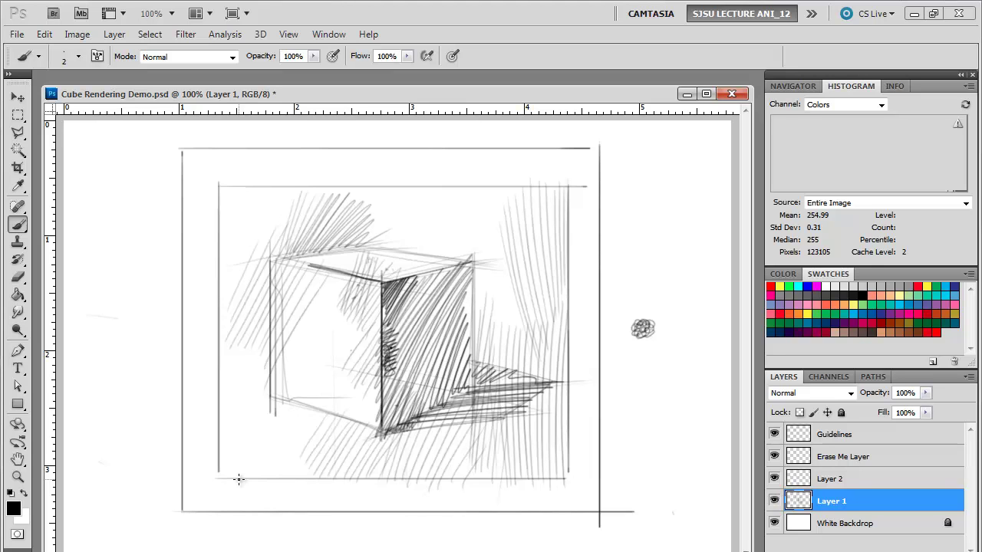
mouse_move(228, 191)
left_mouse_down()
mouse_move(259, 188)
mouse_move(225, 253)
mouse_move(223, 291)
mouse_move(285, 202)
mouse_move(232, 366)
left_mouse_up()
mouse_move(223, 284)
left_mouse_down()
mouse_move(254, 363)
mouse_move(219, 476)
mouse_move(261, 461)
mouse_move(325, 376)
mouse_move(307, 484)
mouse_move(322, 470)
left_mouse_up()
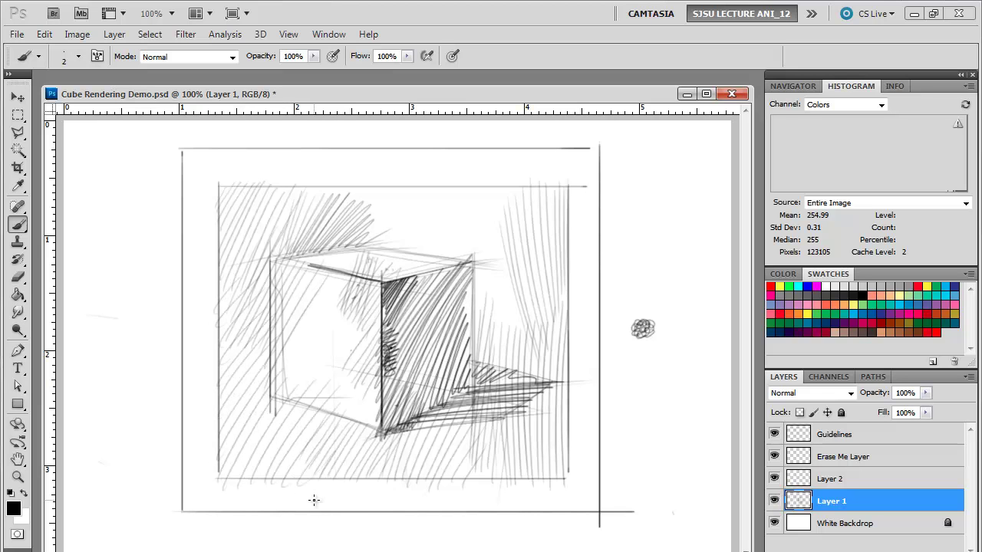
mouse_move(301, 213)
left_mouse_down()
mouse_move(354, 202)
mouse_move(395, 186)
mouse_move(366, 238)
mouse_move(372, 250)
mouse_move(485, 179)
mouse_move(493, 209)
mouse_move(434, 260)
mouse_move(496, 220)
mouse_move(554, 213)
mouse_move(516, 237)
mouse_move(512, 251)
mouse_move(521, 259)
mouse_move(465, 305)
mouse_move(464, 328)
mouse_move(541, 290)
mouse_move(500, 354)
left_mouse_up()
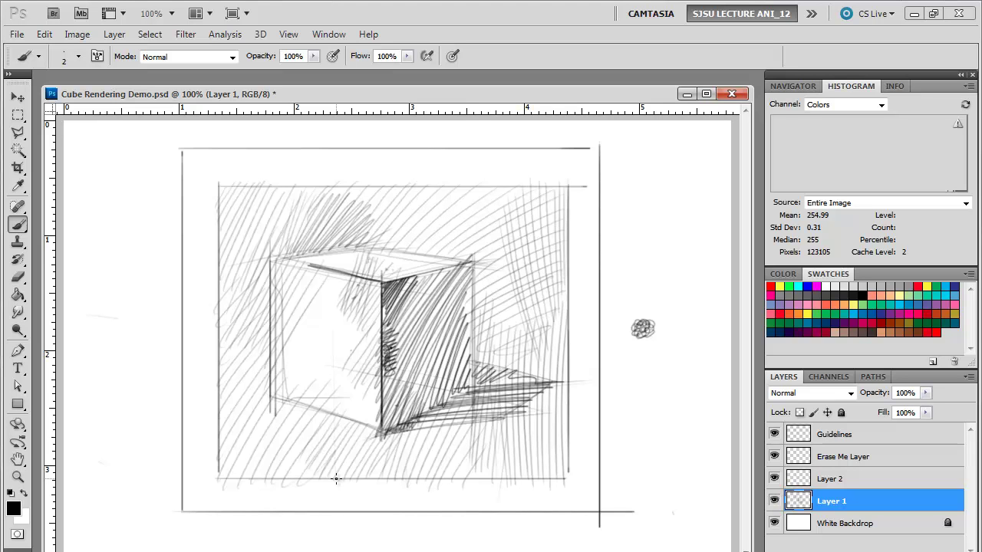
Layer dense dark hatching over the cube's right face and the cast shadow below it
mouse_move(397, 288)
left_mouse_down()
mouse_move(379, 305)
mouse_move(378, 344)
mouse_move(418, 322)
mouse_move(398, 376)
mouse_move(435, 364)
mouse_move(407, 436)
left_mouse_up()
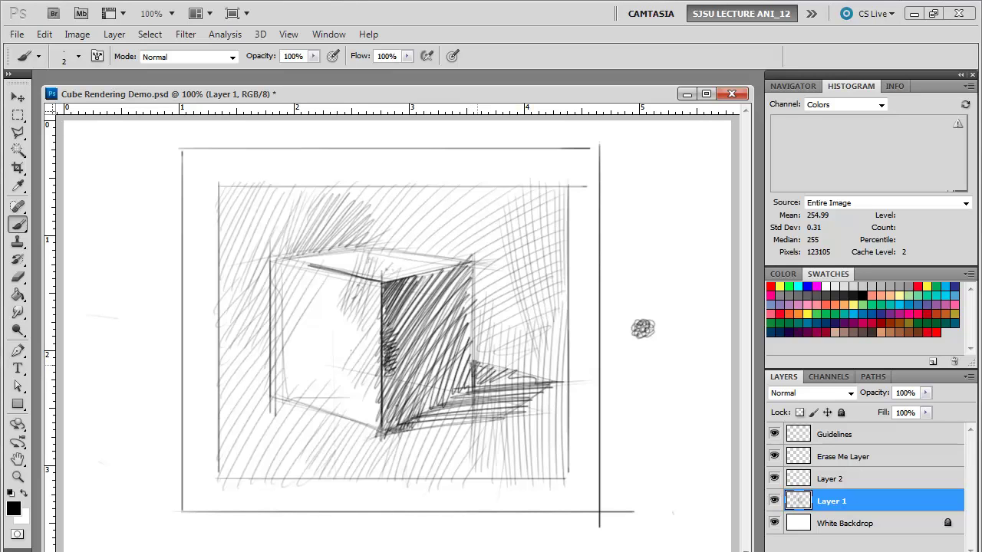
mouse_move(497, 369)
left_mouse_down()
mouse_move(399, 424)
mouse_move(593, 413)
mouse_move(429, 361)
mouse_move(460, 376)
mouse_move(476, 407)
left_mouse_up()
left_click_drag(406, 418, 481, 427)
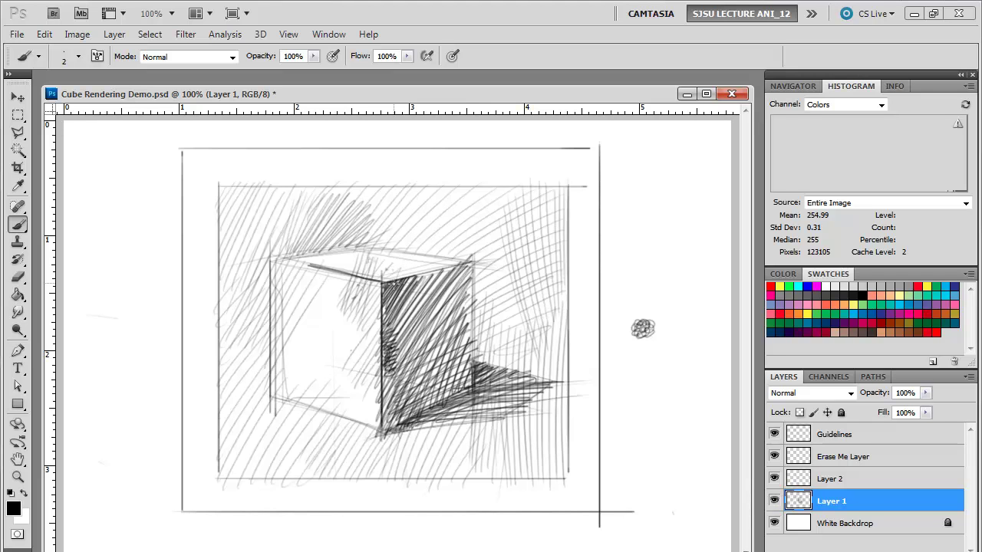
mouse_move(422, 276)
left_mouse_down()
mouse_move(407, 323)
mouse_move(449, 264)
mouse_move(474, 261)
mouse_move(427, 349)
mouse_move(466, 303)
mouse_move(447, 339)
mouse_move(469, 317)
mouse_move(447, 392)
mouse_move(484, 427)
left_mouse_up()
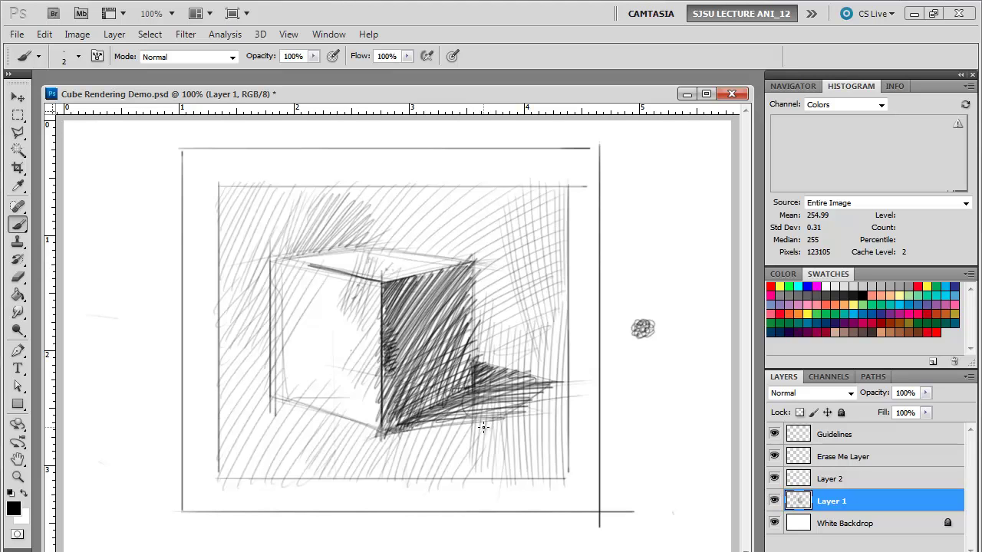